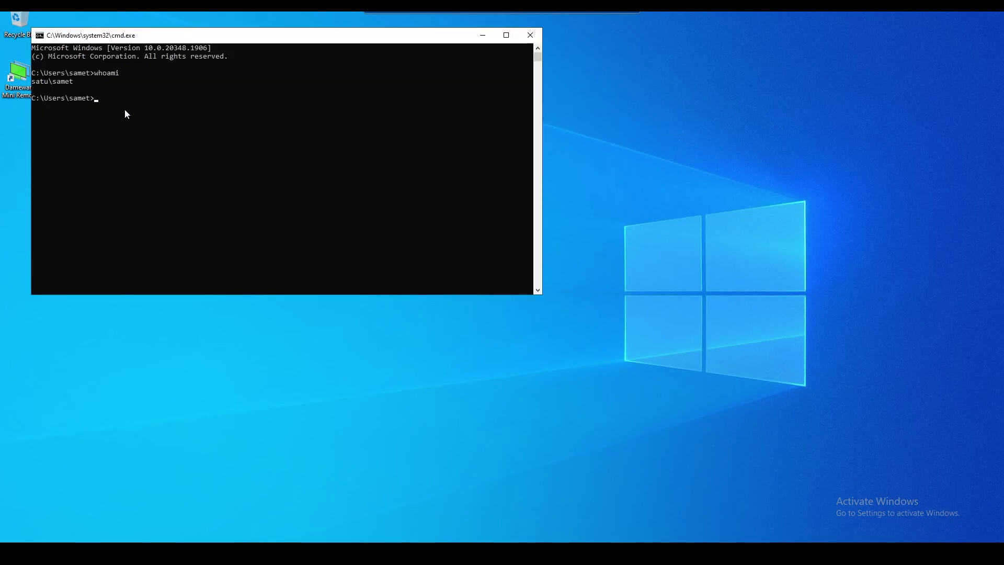
Check the whoami output showing the signed-in domain account, then minimize Command Prompt
left_click_drag(73, 91, 49, 81)
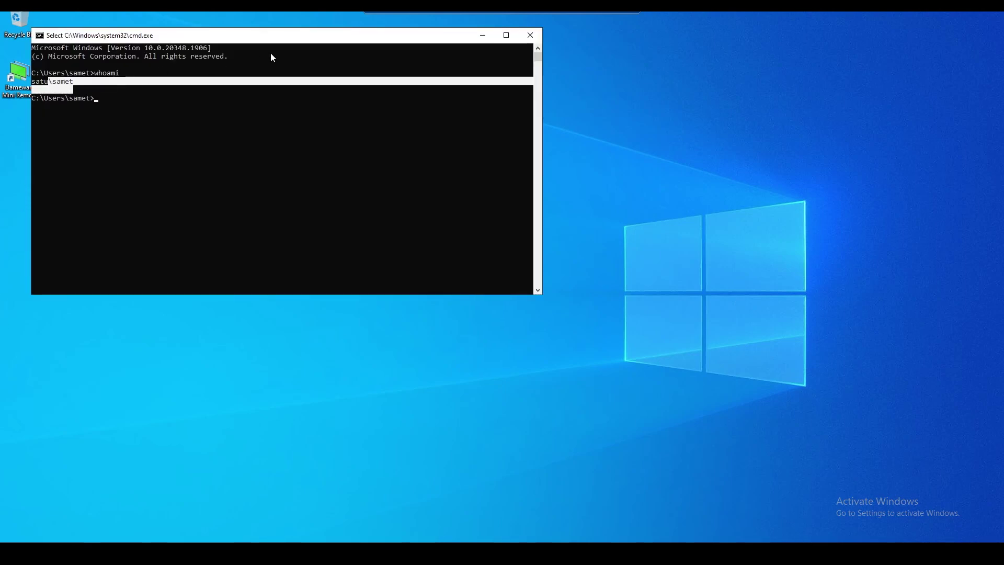
left_click_drag(301, 41, 384, 45)
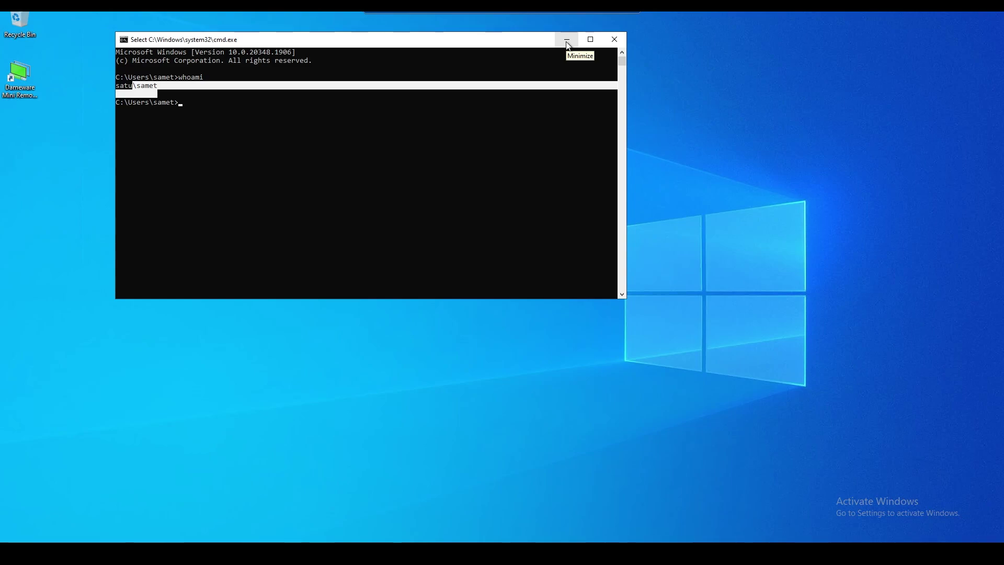
left_click(567, 41)
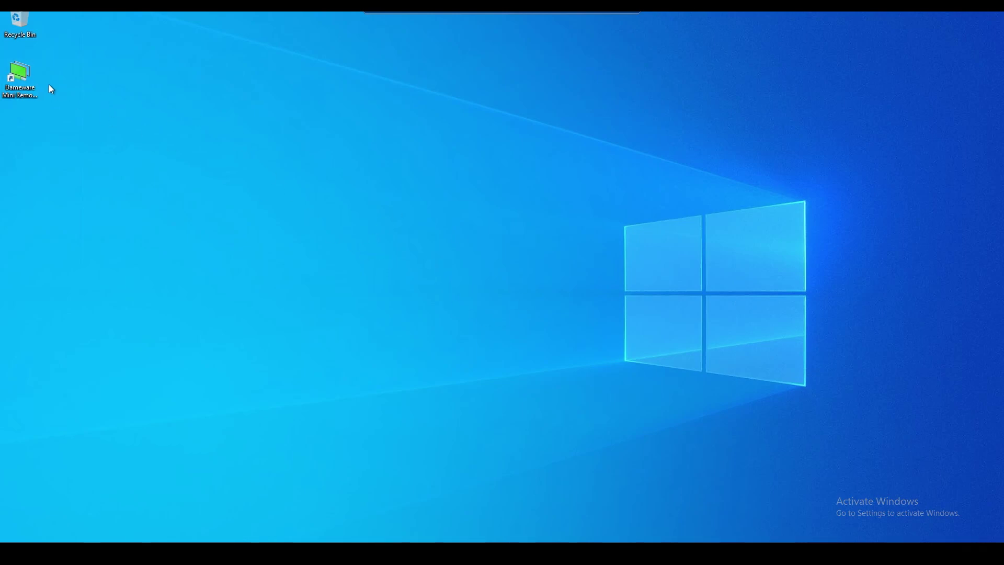
Launch Dameware and pick PC2 under Active Directory Computers > SATUDC01.satu.com
double_click(20, 78)
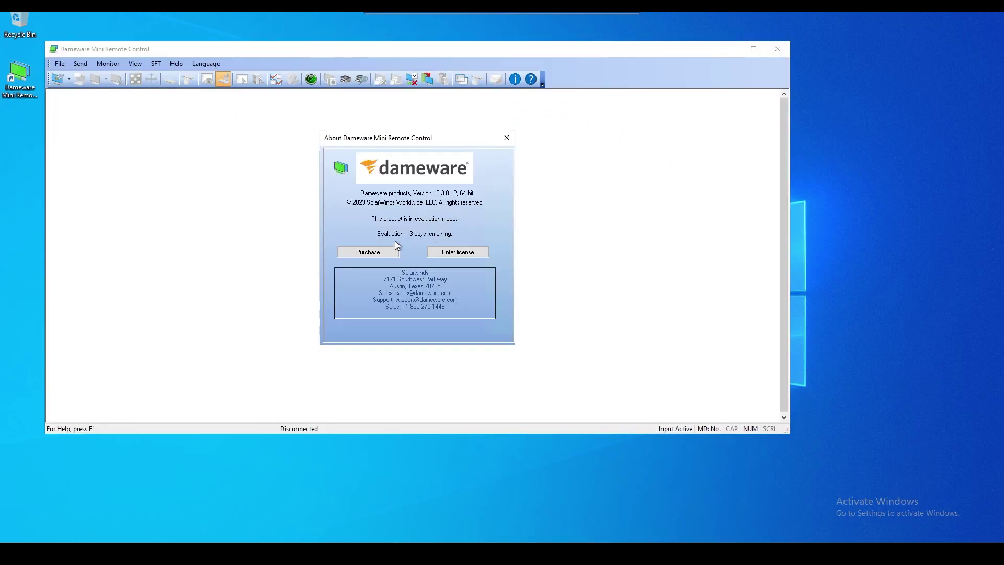
left_click(507, 138)
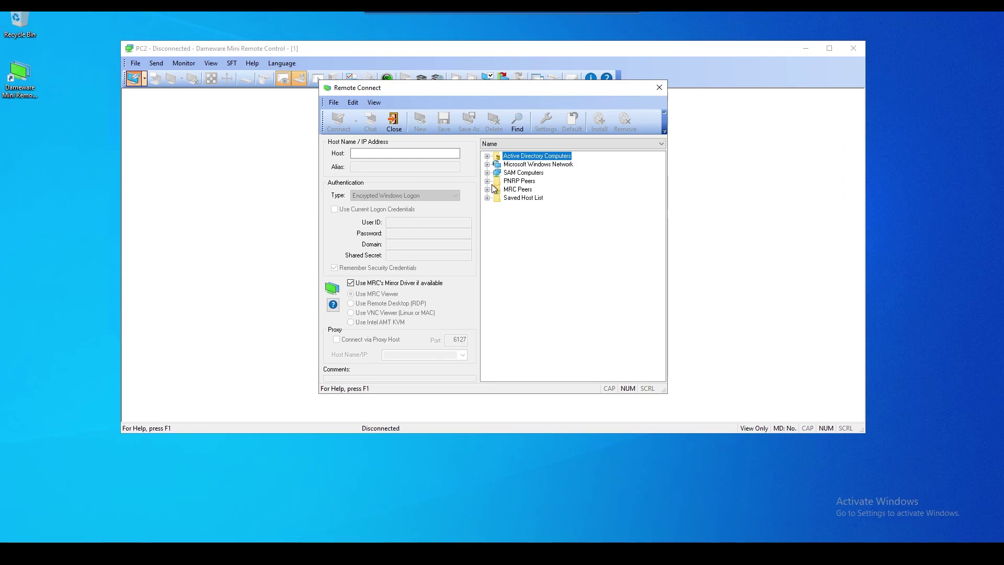
left_click(486, 156)
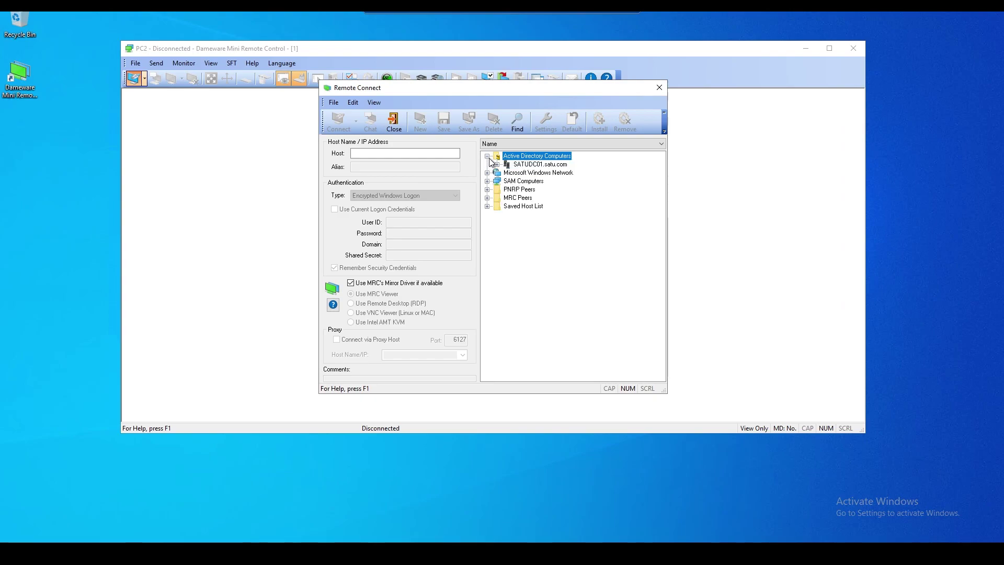
left_click(497, 164)
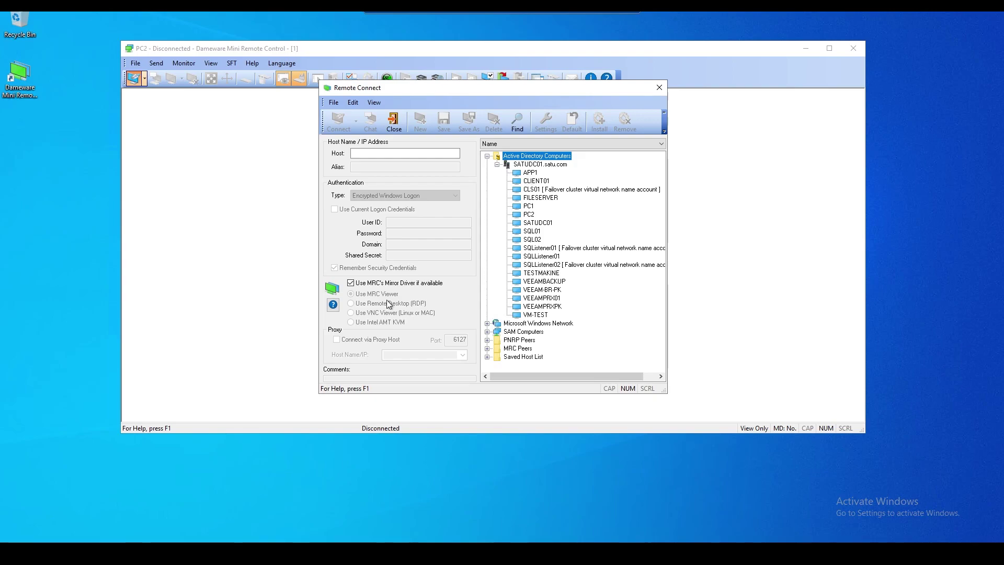
left_click(529, 215)
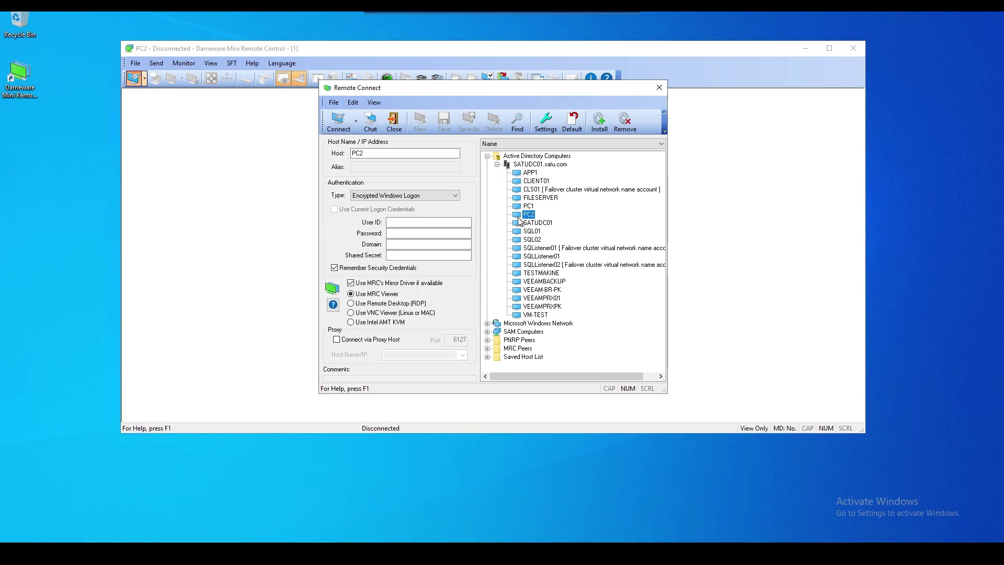
Use Windows NT Challenge/Response authentication with the current logon credentials
left_click(405, 198)
left_click(384, 212)
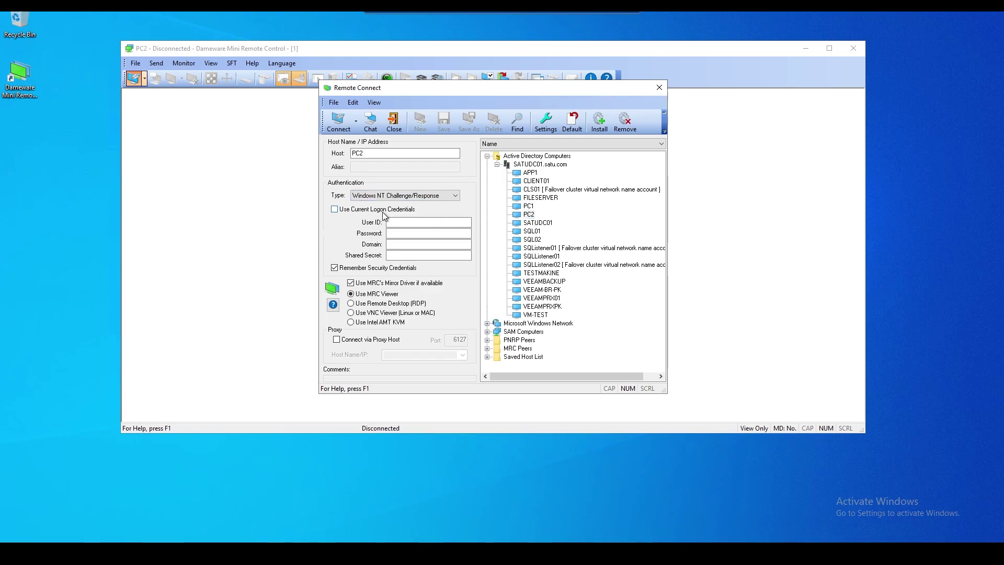
left_click(334, 209)
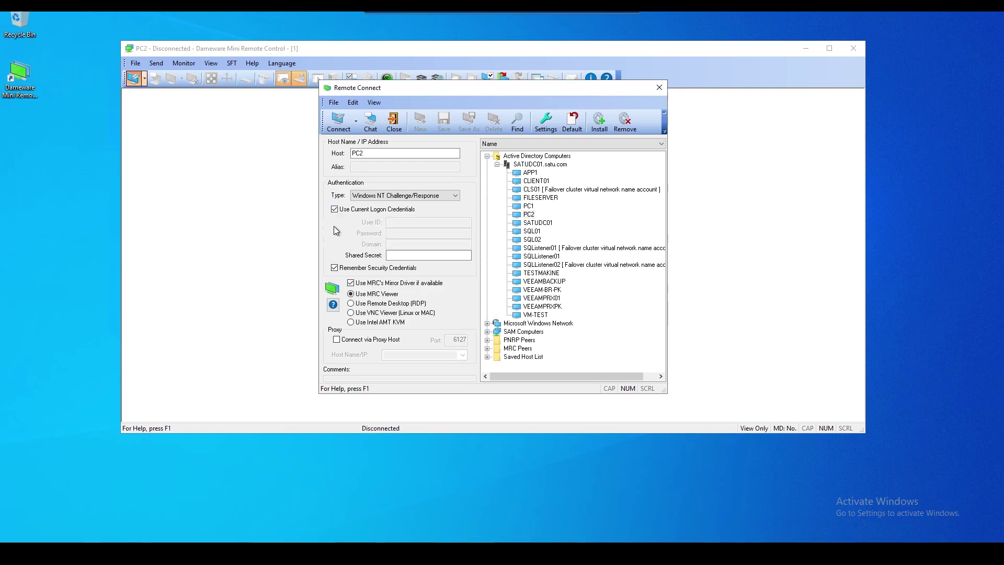
Connect to PC2 and get the error that the Mini Remote Control Service isn't installed
left_click(335, 123)
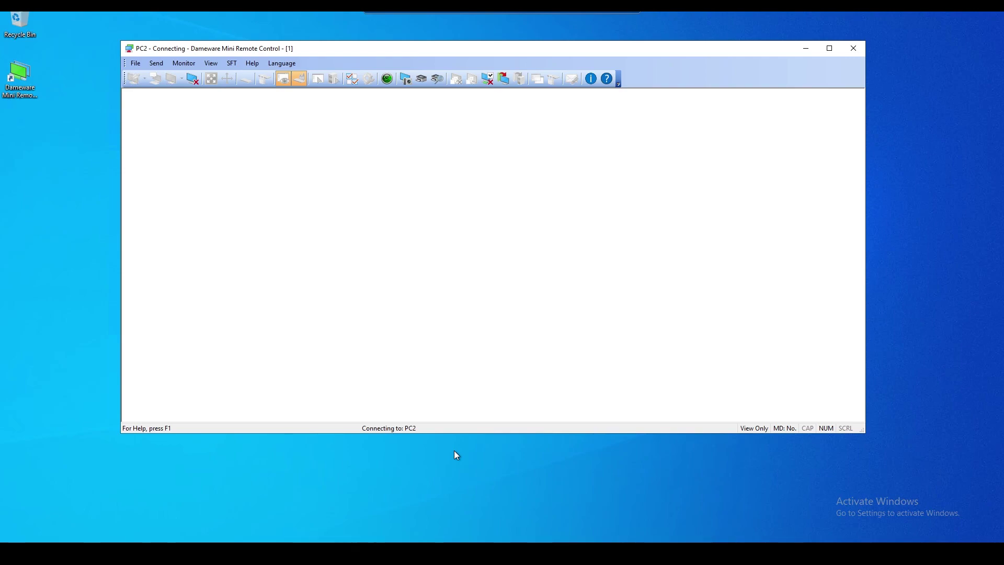
key("super")
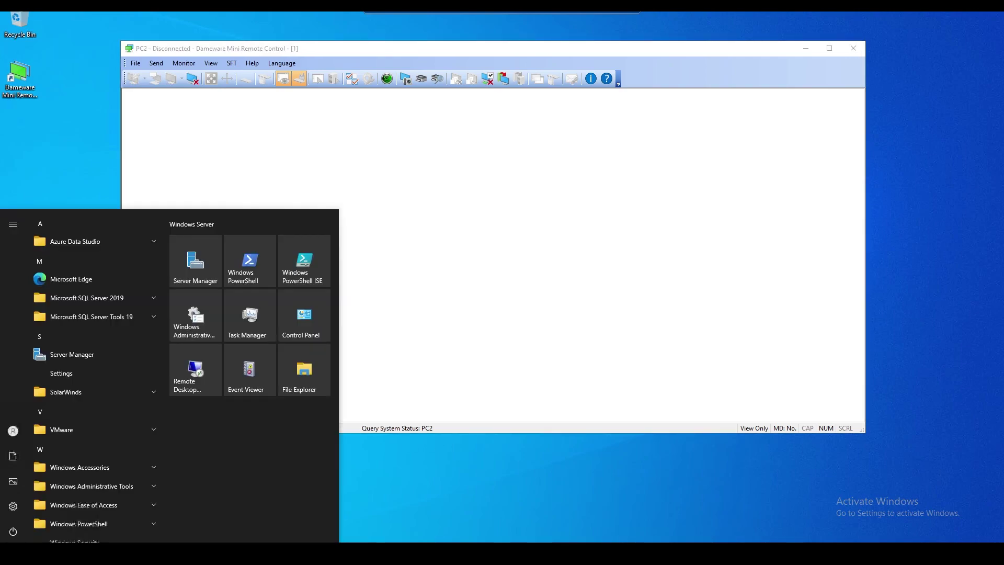
key("Escape")
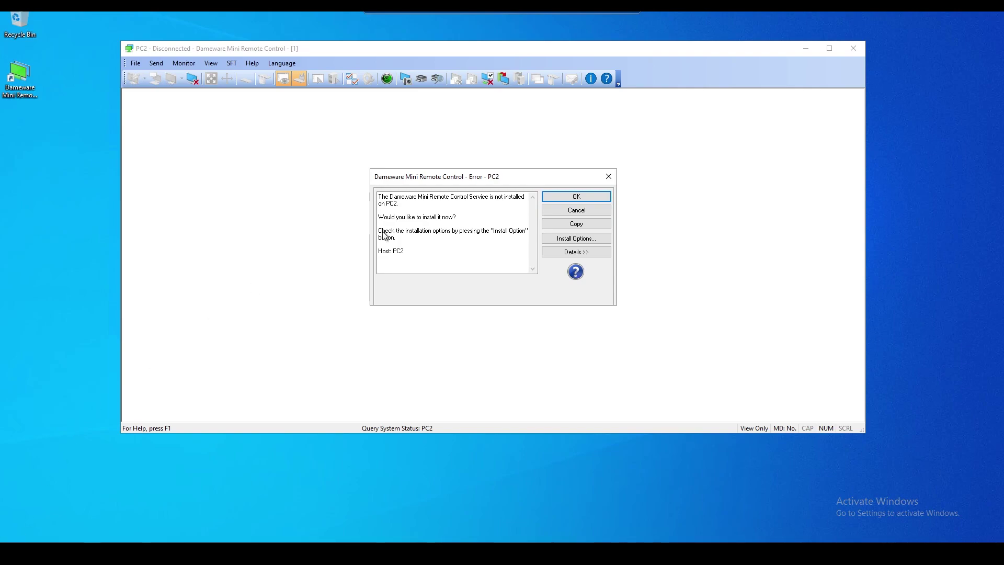
left_click_drag(519, 181, 519, 166)
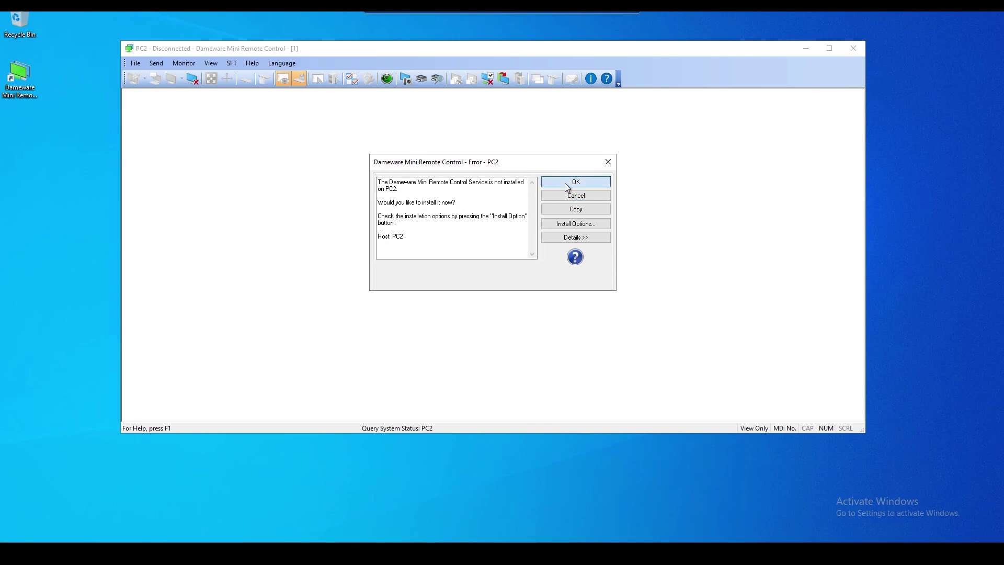
Accept installing the service on PC2 and launch the SolarWinds Client Agent MSI Builder
left_click(568, 184)
left_click(32, 542)
scroll(83, 419, "down", 1)
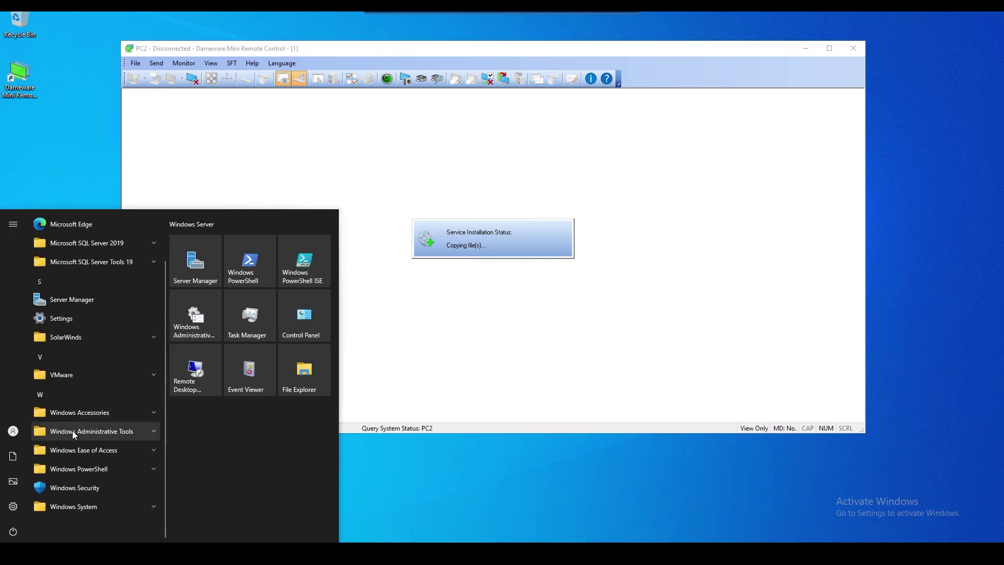
left_click(71, 337)
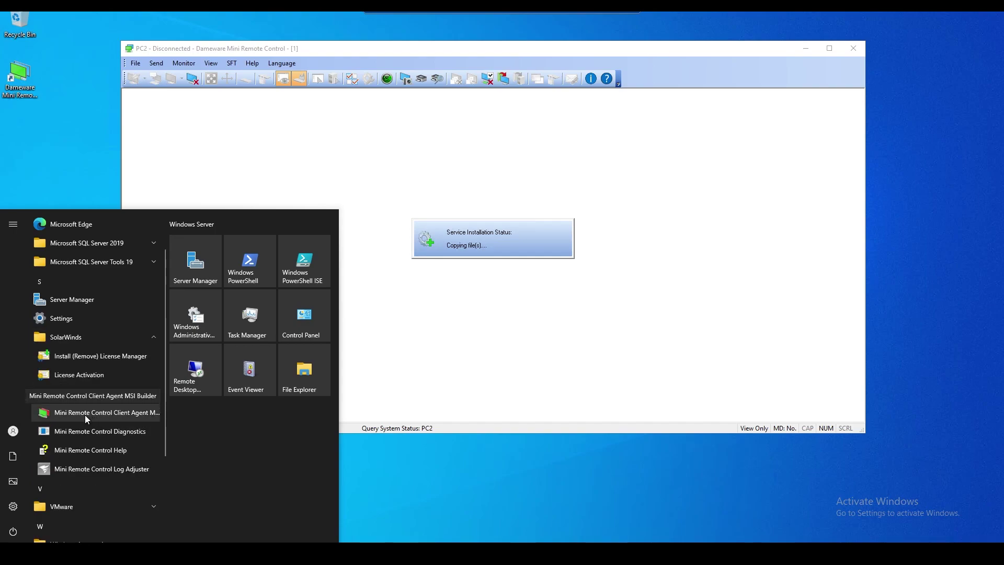
left_click(137, 416)
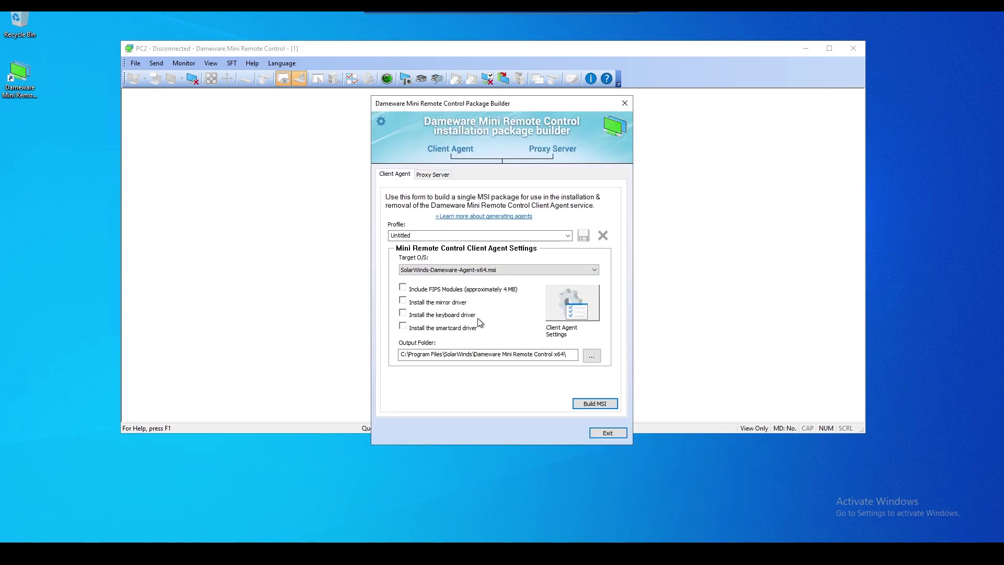
Review the Client Agent Settings access and additional tabs, closing without changes
left_click(571, 306)
left_click_drag(517, 197, 518, 143)
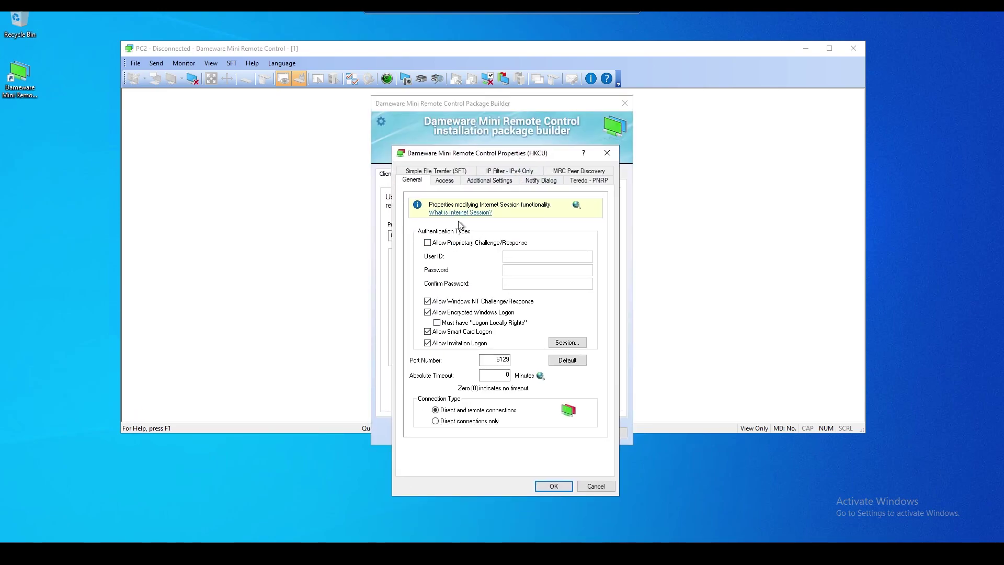
left_click(445, 181)
left_click(489, 180)
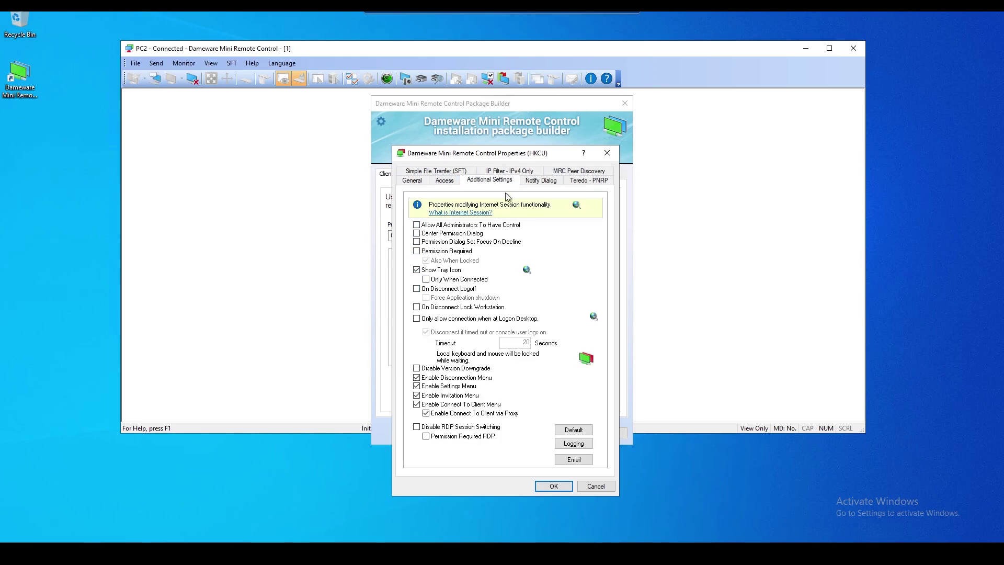
key("Return")
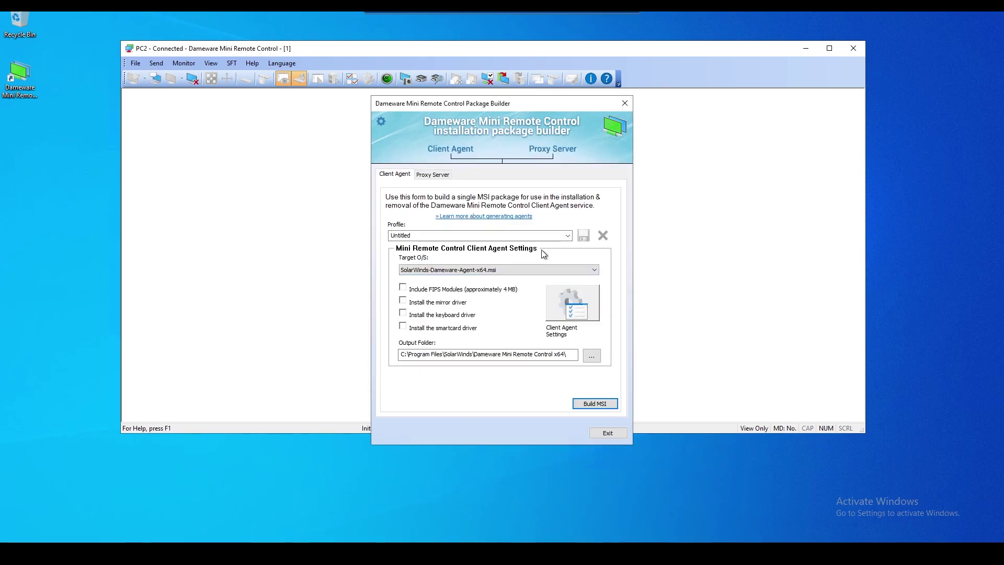
Keep the x64 target O/S and build the client agent MSI
left_click(523, 269)
left_click(486, 279)
left_click(589, 404)
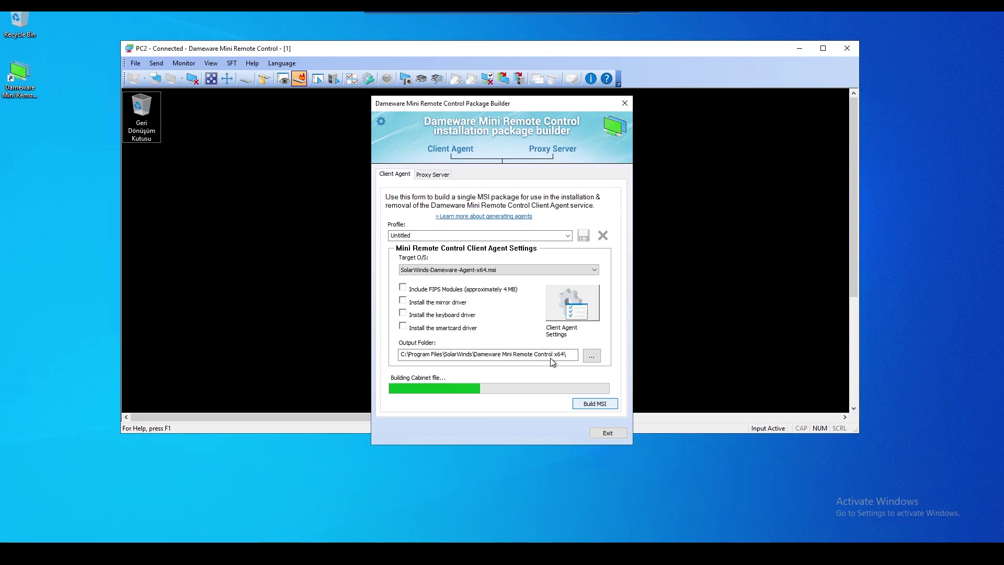
left_click(464, 50)
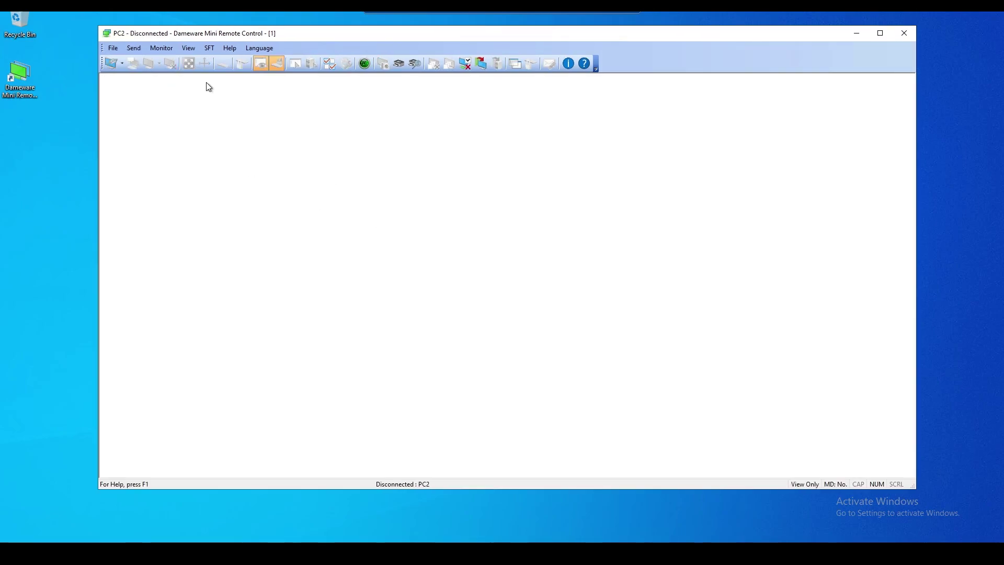
Start a new remote connection and browse Microsoft Windows Network's SATU domain to SQL01
left_click(111, 64)
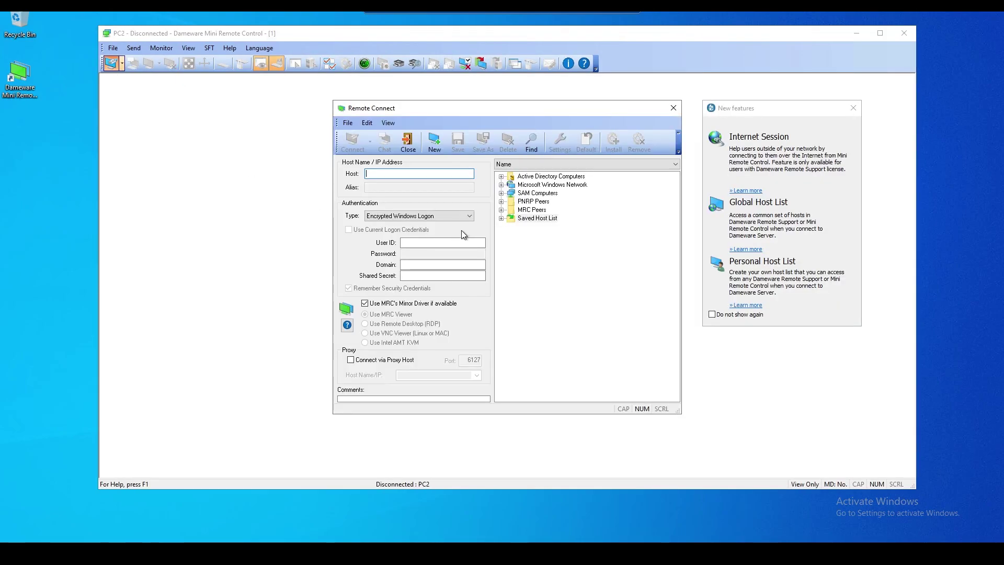
left_click(500, 218)
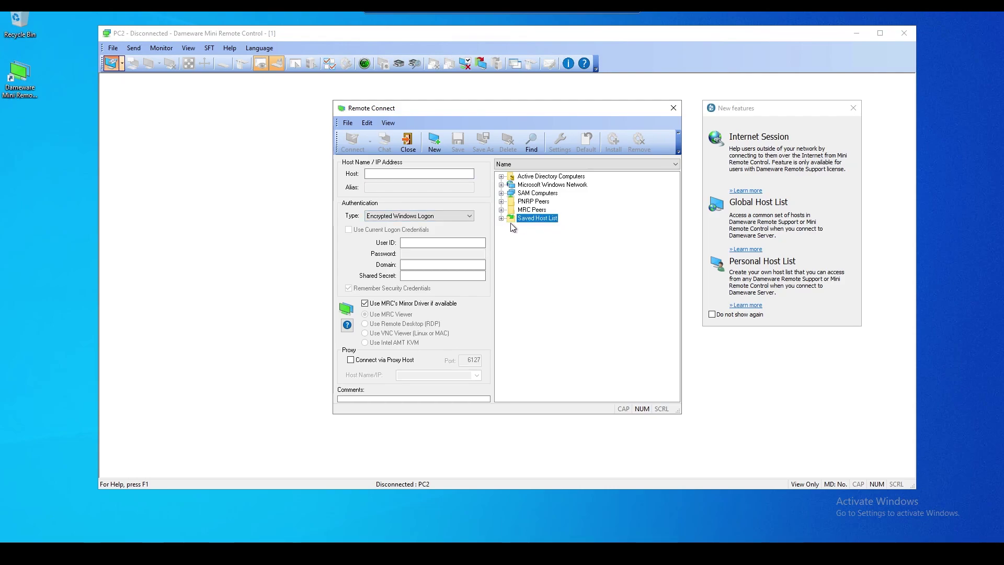
left_click(507, 220)
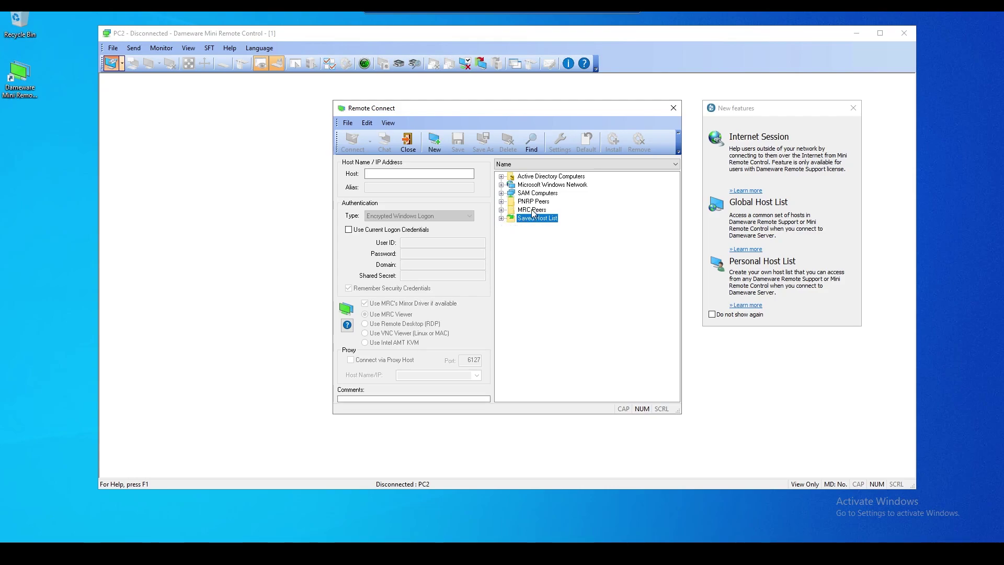
left_click(532, 209)
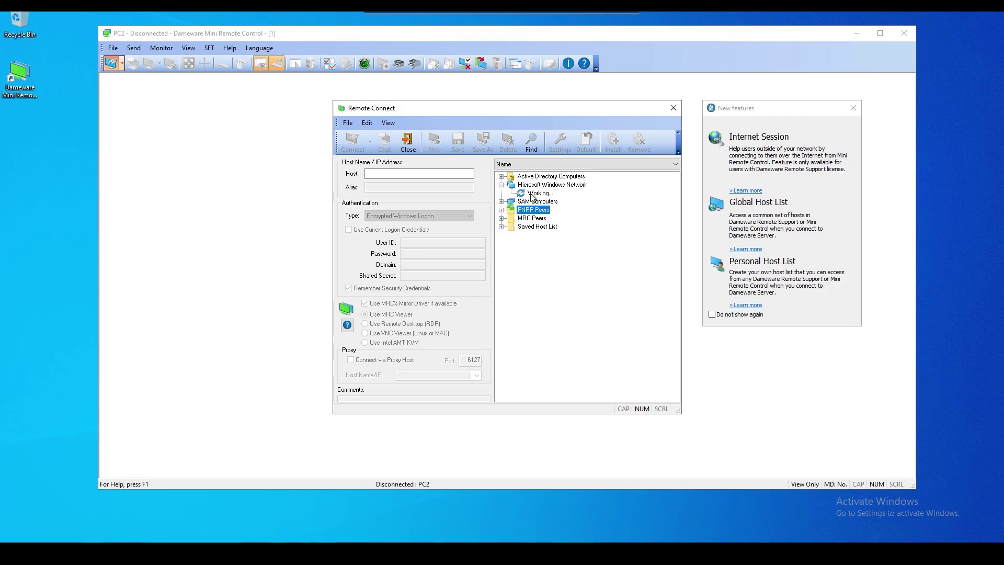
left_click(533, 194)
type("SQL01")
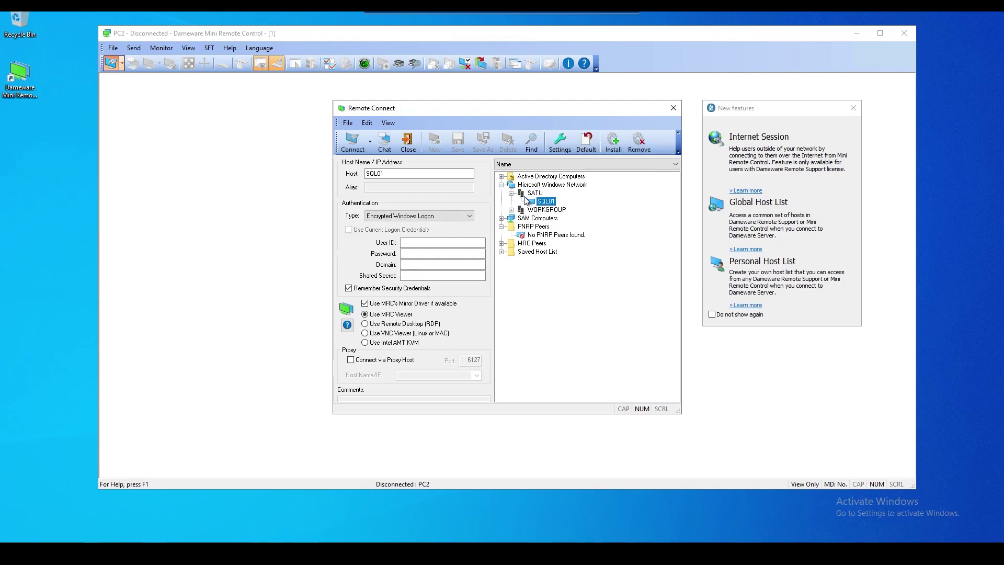
left_click(512, 203)
key("Return")
Browse WORKGROUP's NASEFA27A without saving its entry, then collapse Microsoft Windows Network
left_click(512, 203)
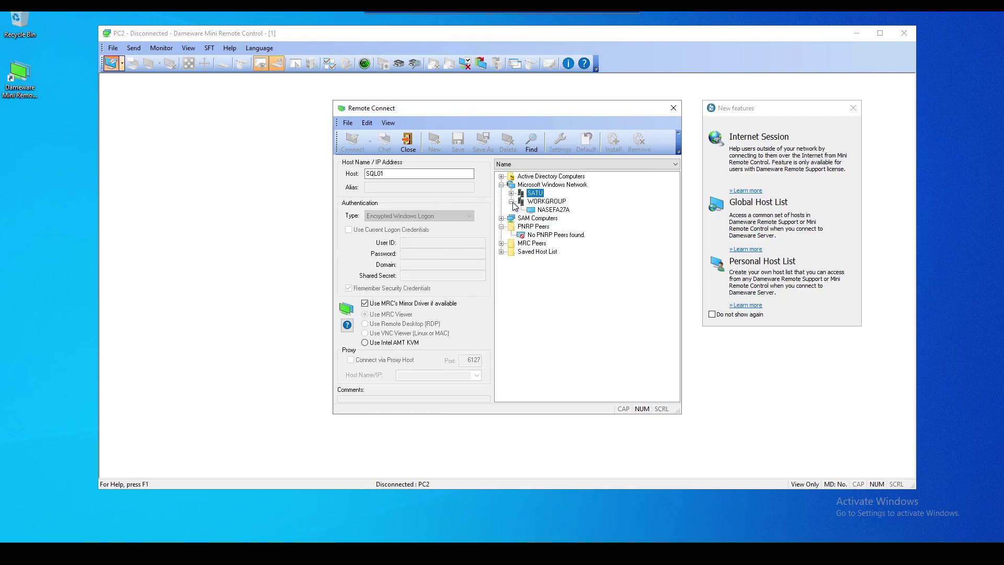
left_click(550, 210)
left_click(512, 203)
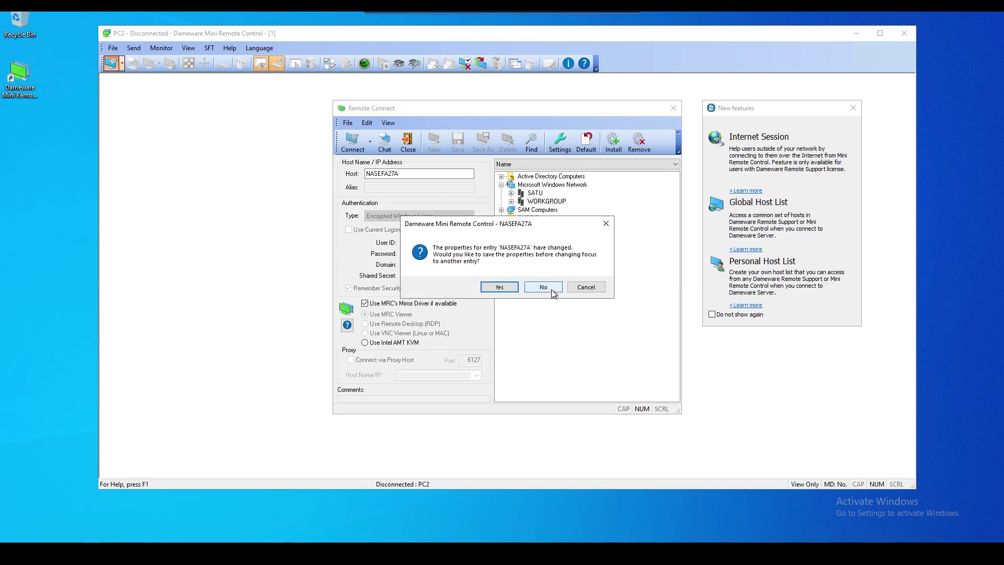
left_click(546, 287)
left_click(528, 203)
Save the PC2 peer entry's properties from MRC Peers and select Saved Host List
left_click(500, 209)
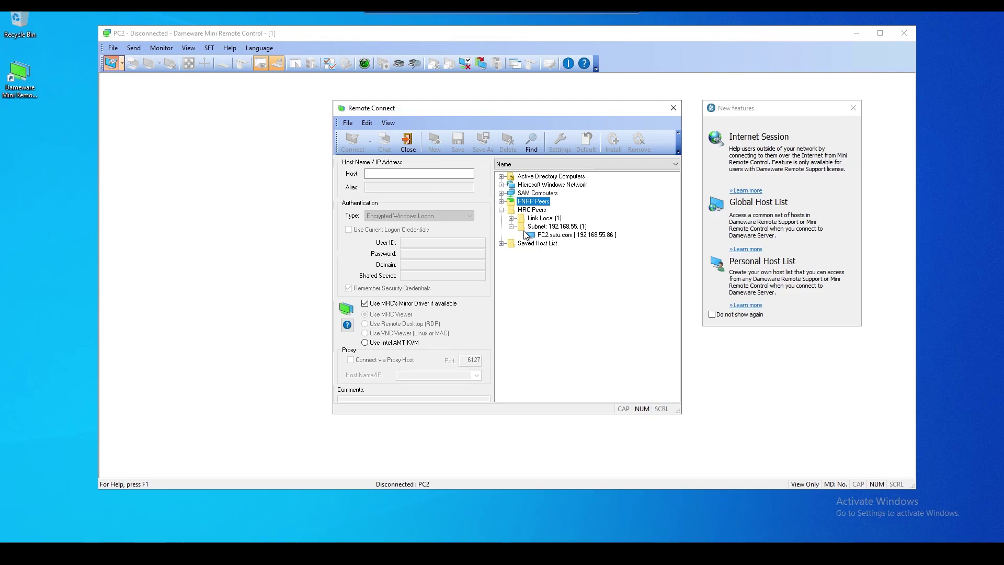
left_click(511, 218)
left_click(538, 211)
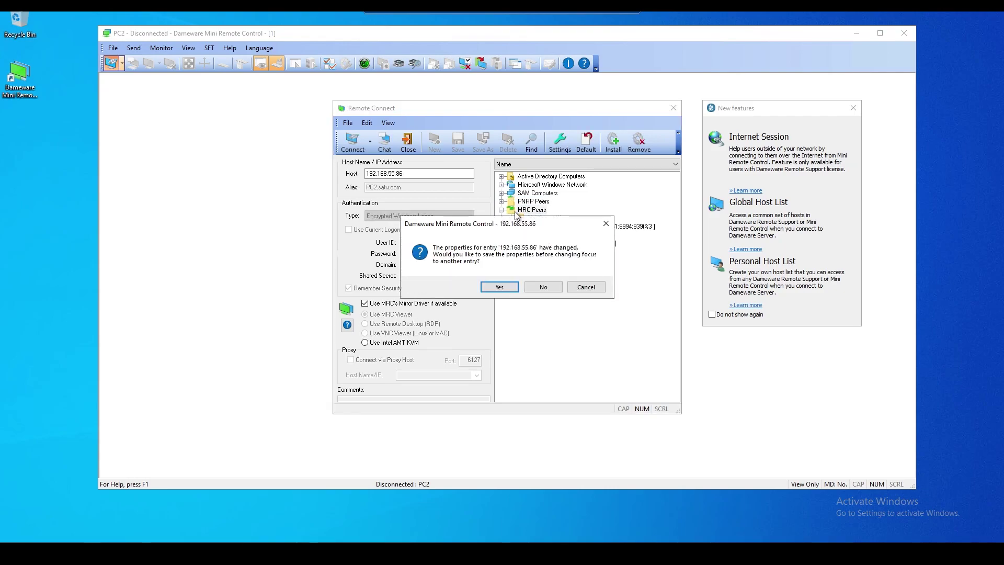
left_click(499, 287)
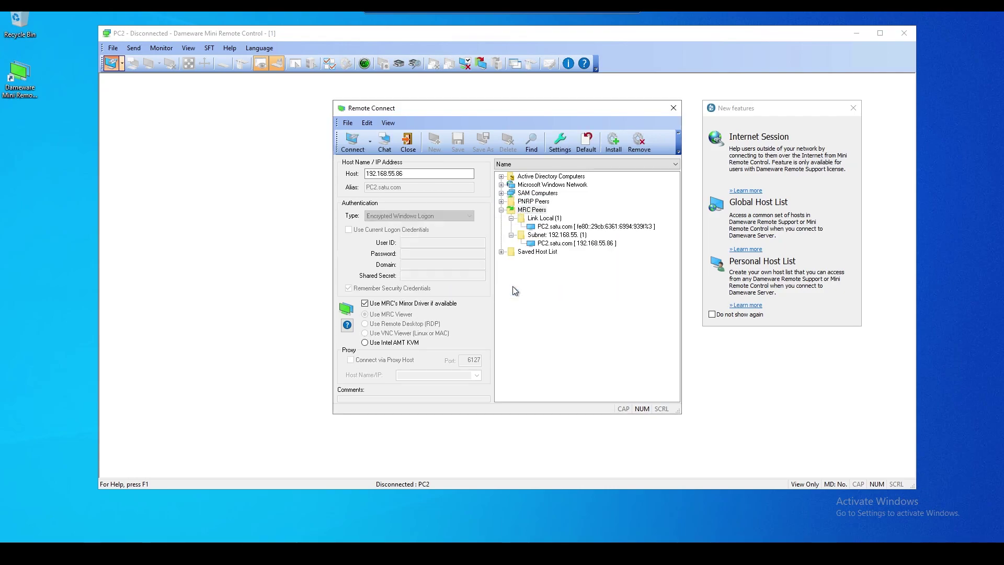
left_click(500, 210)
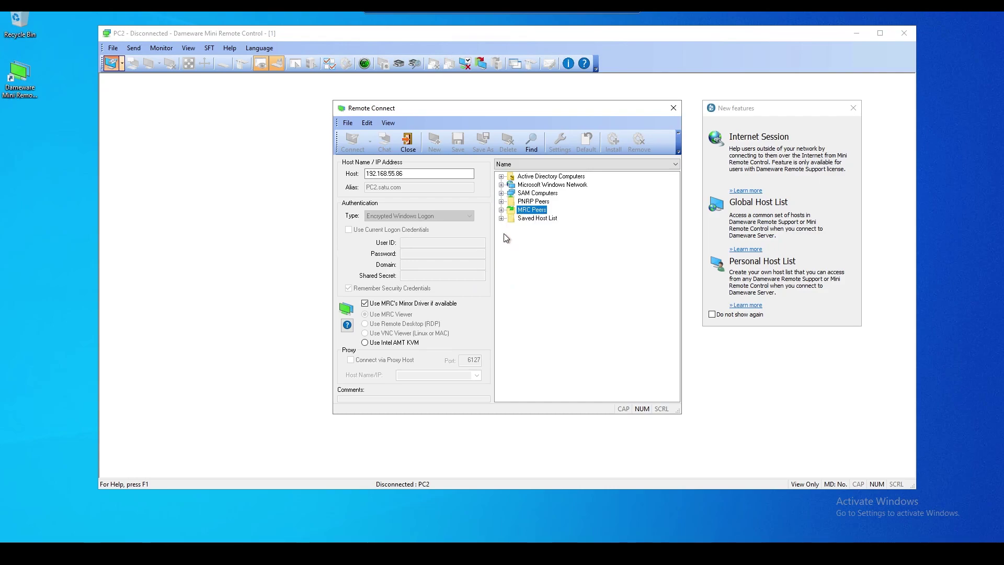
left_click(538, 219)
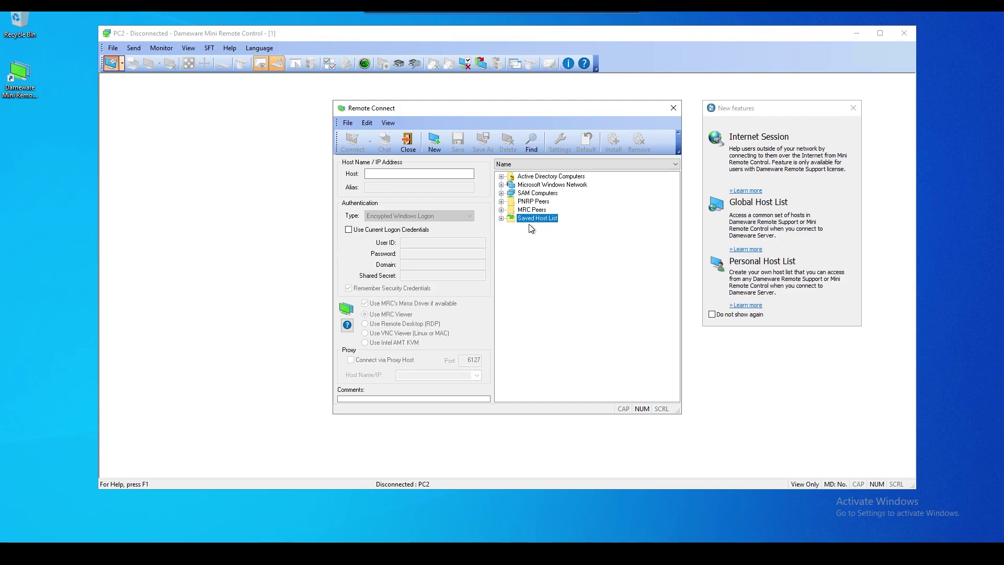
Pick PC2 from the Active Directory Computers list as the host
left_click(530, 177)
left_click(544, 164)
left_click(543, 164)
left_click(537, 165)
left_click(528, 173)
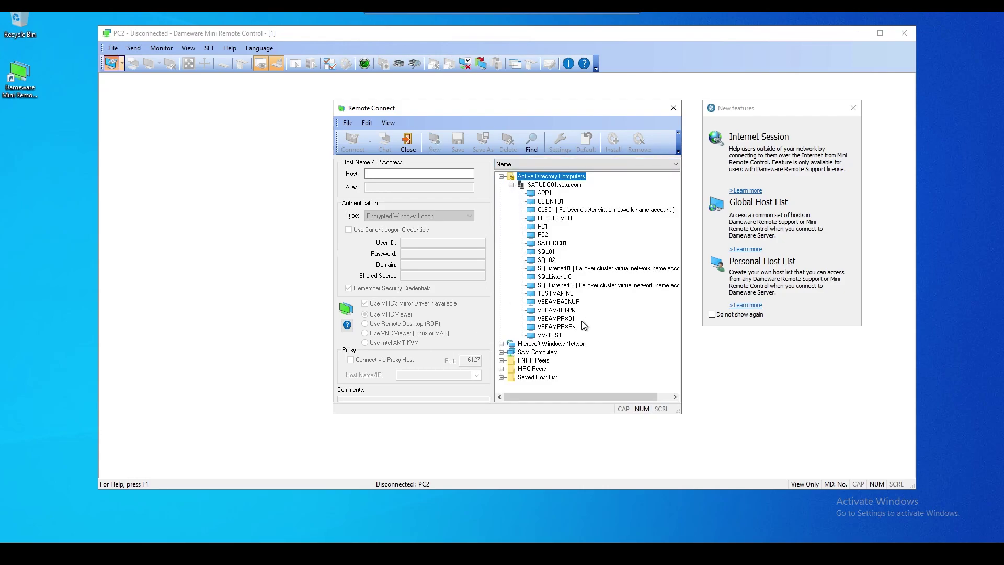
left_click(543, 235)
left_click(428, 243)
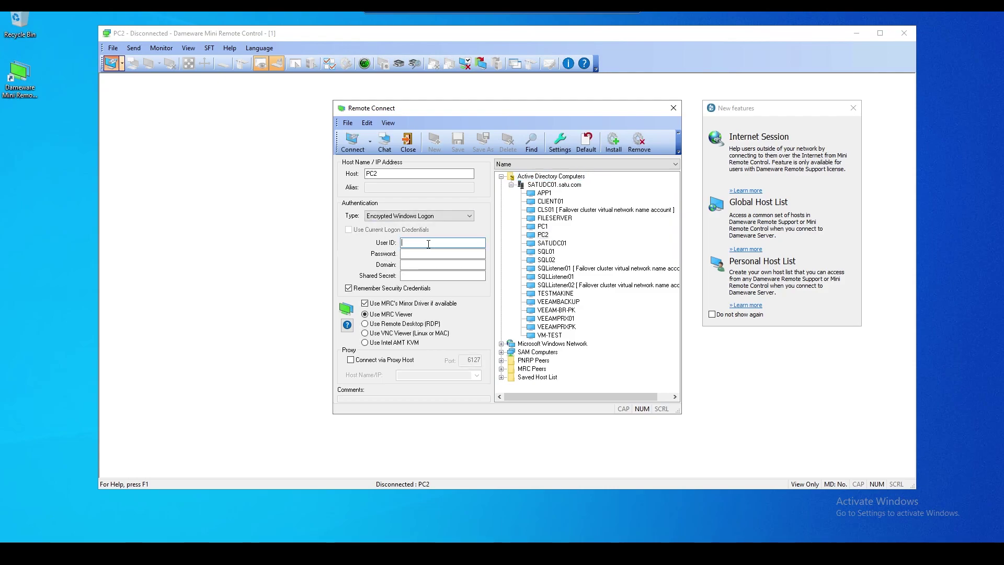
Set authentication to Encrypted Windows Logon with current logon credentials unchecked
left_click(419, 218)
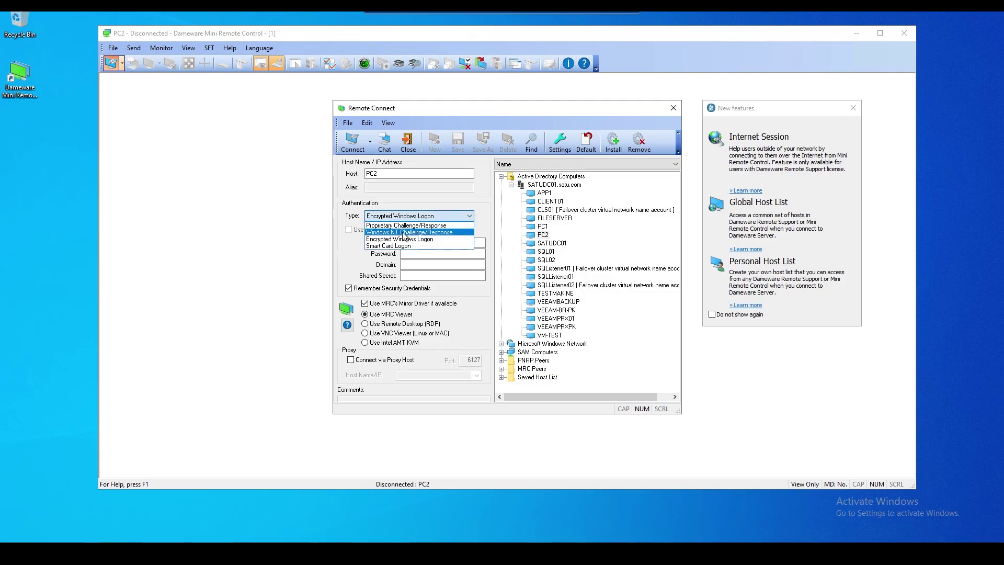
left_click(403, 233)
left_click(354, 233)
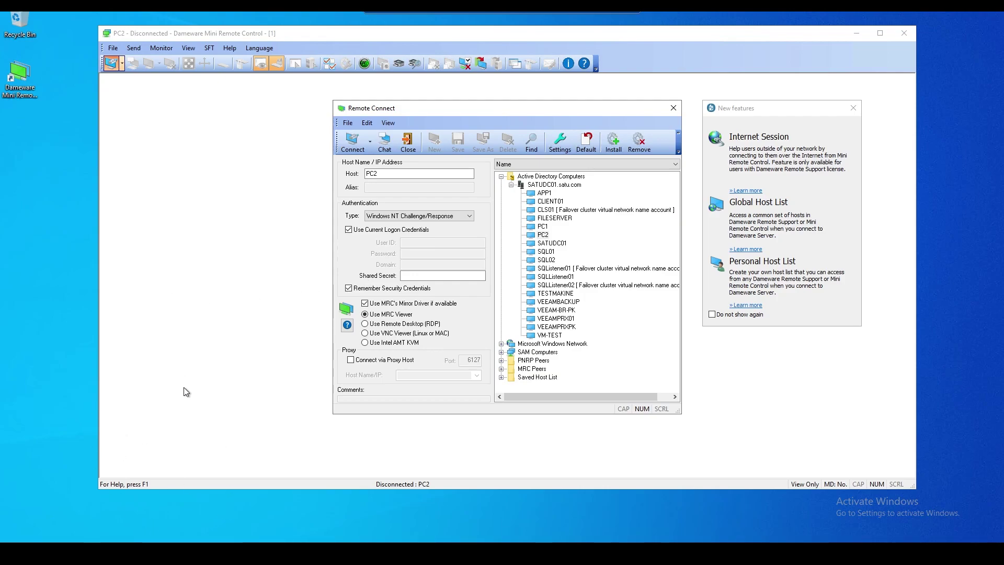
left_click(348, 230)
left_click(412, 216)
left_click(425, 239)
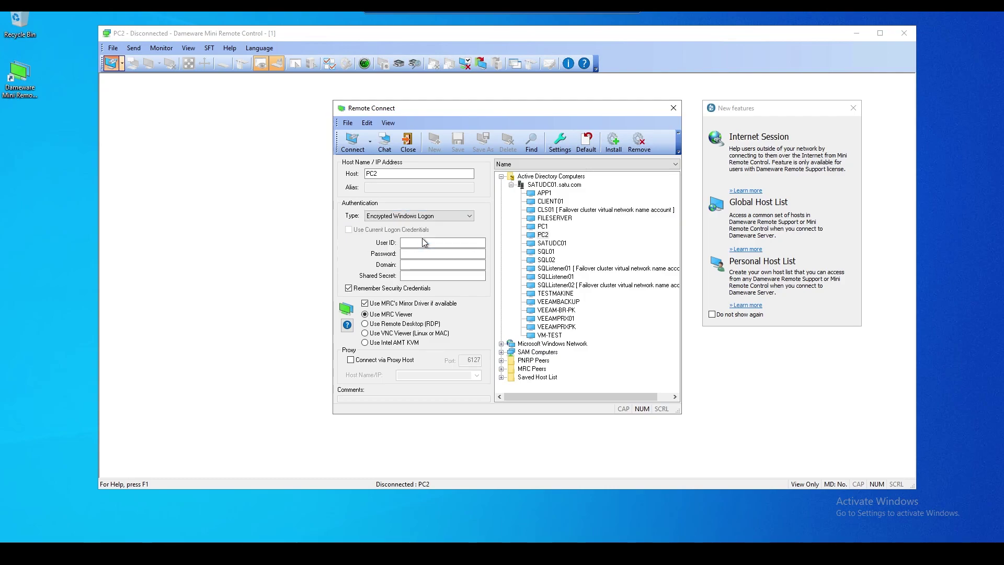
Enter the administrator user ID, its password and domain satu, then connect to PC2
left_click(424, 244)
type("administrator")
key("Tab")
type("Password1")
key("Tab")
type("satu.com")
left_click(351, 142)
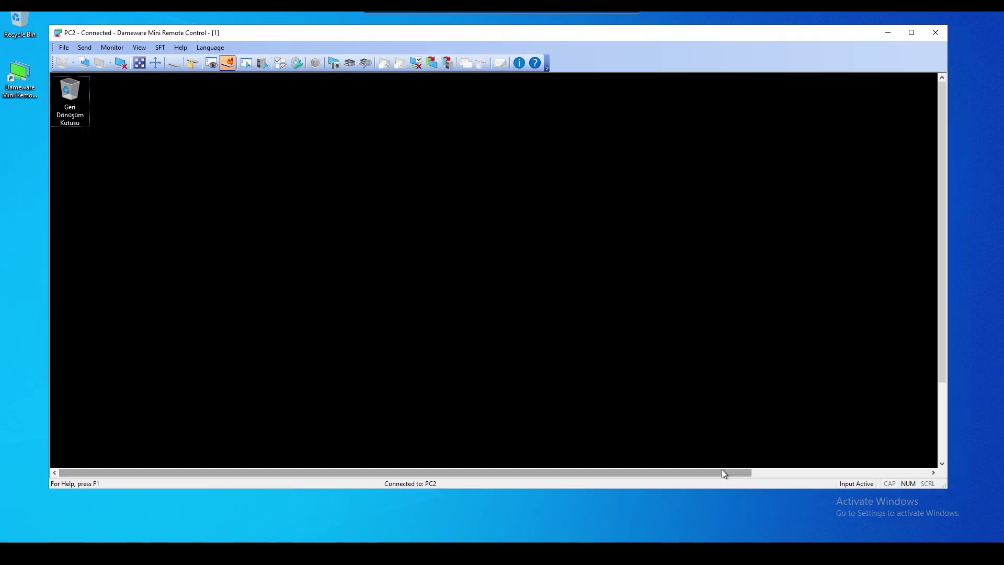
Toggle the remote view out of full screen and dismiss the Package Builder output folder error
left_click(139, 63)
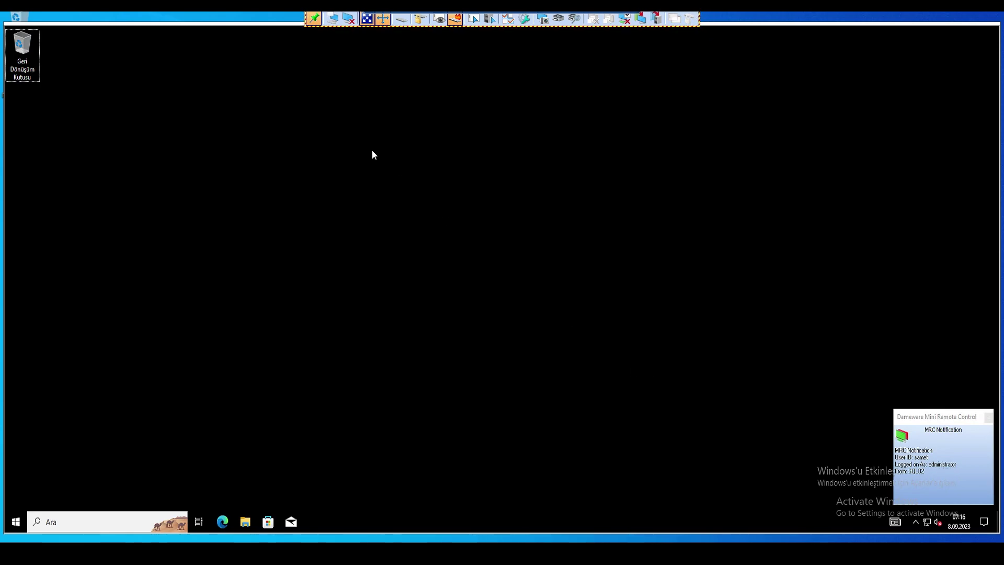
left_click(366, 21)
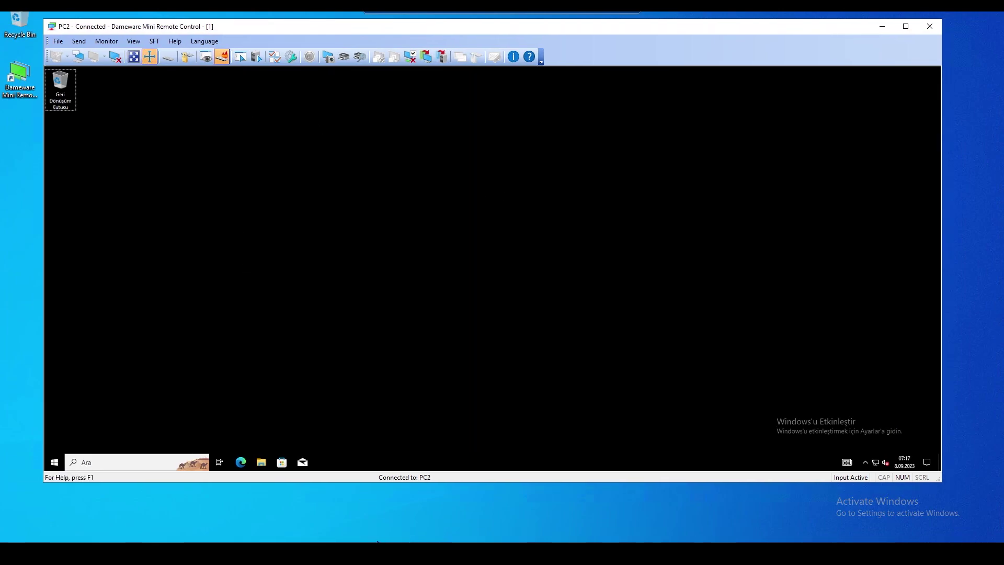
mouse_move(345, 553)
left_click(376, 516)
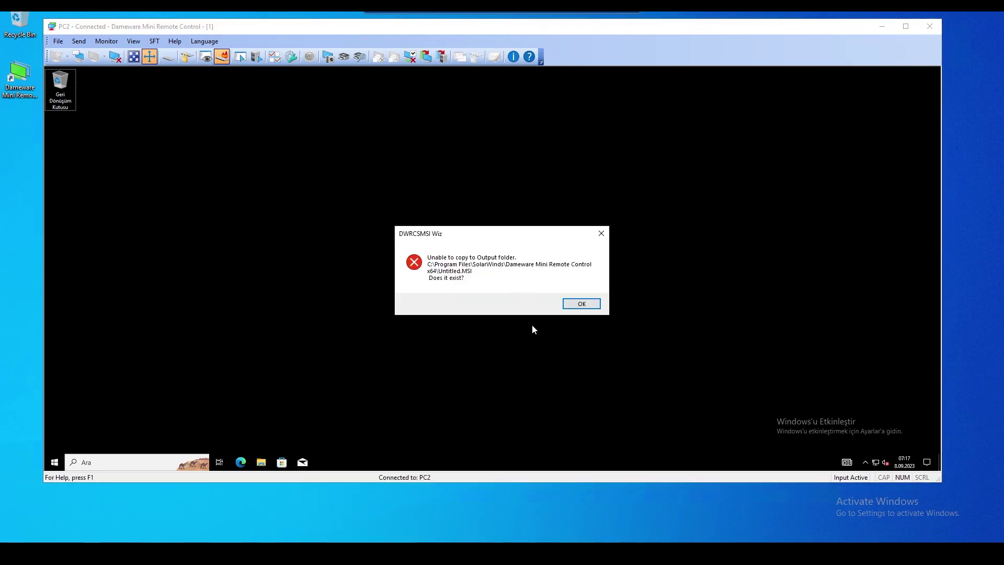
key("Return")
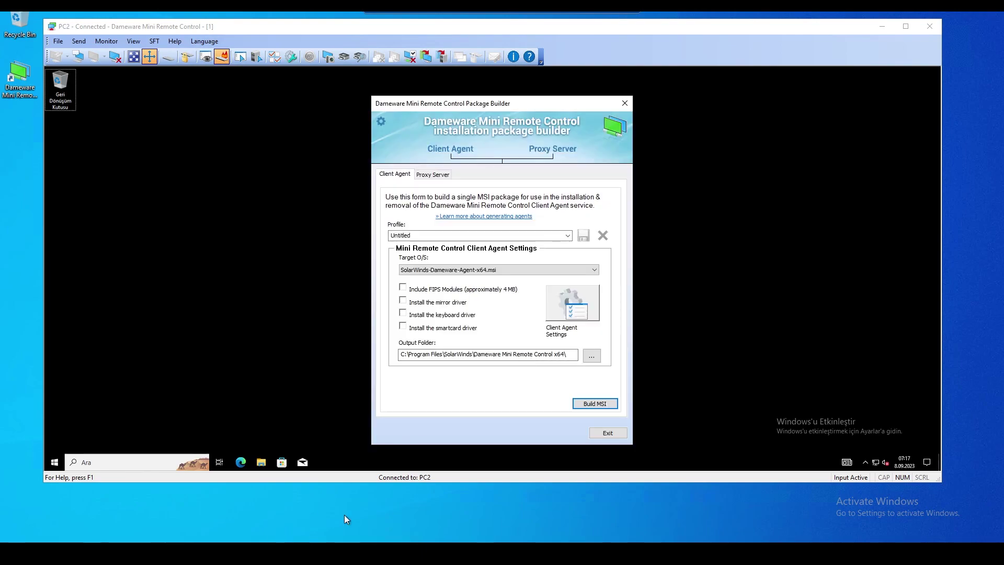
Create a new folder named Agent on Local Disk (C:) for the MSI output
left_click(591, 357)
scroll(482, 293, "up", 3)
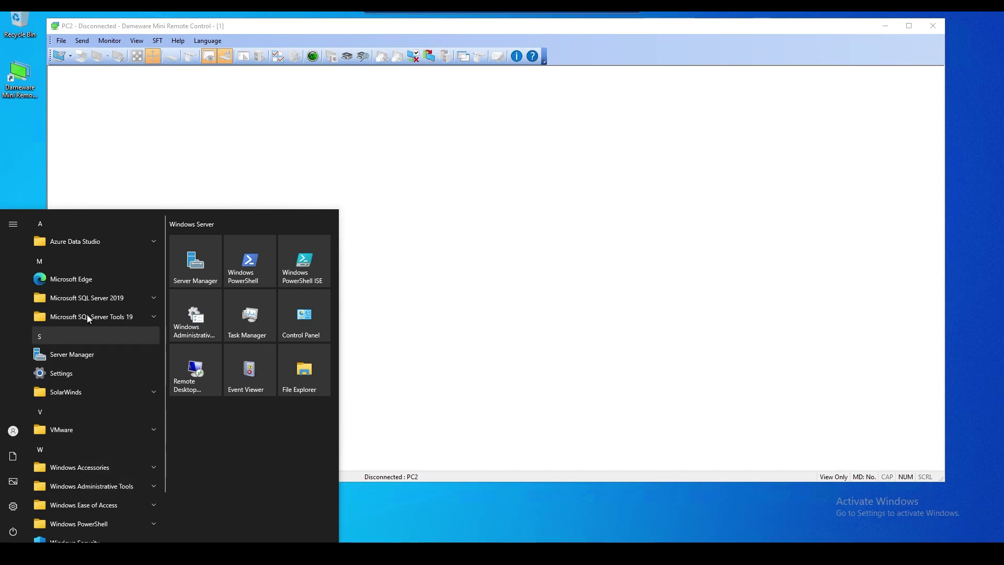
scroll(95, 422, "down", 1)
left_click(92, 340)
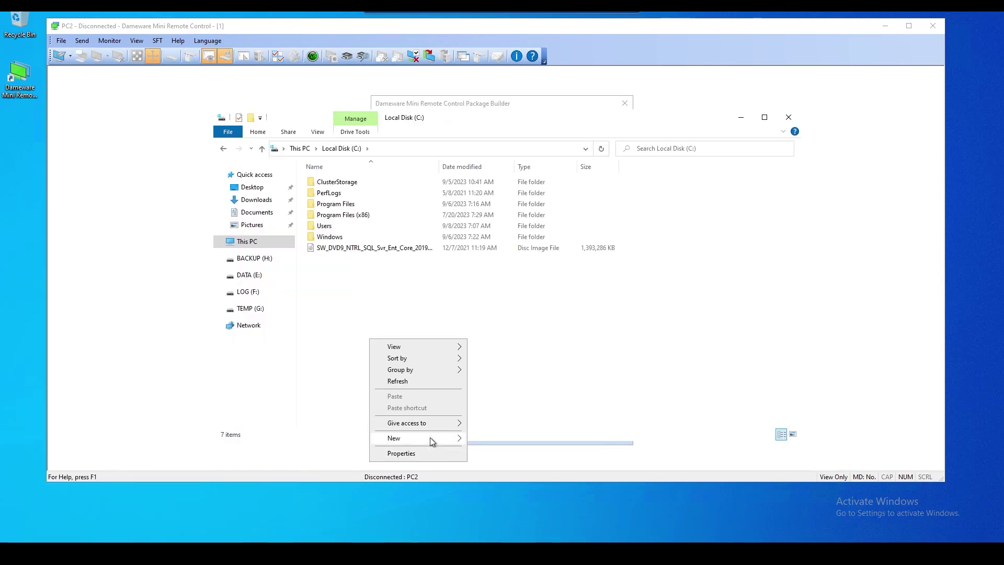
mouse_move(429, 437)
left_click(505, 440)
type("Agent")
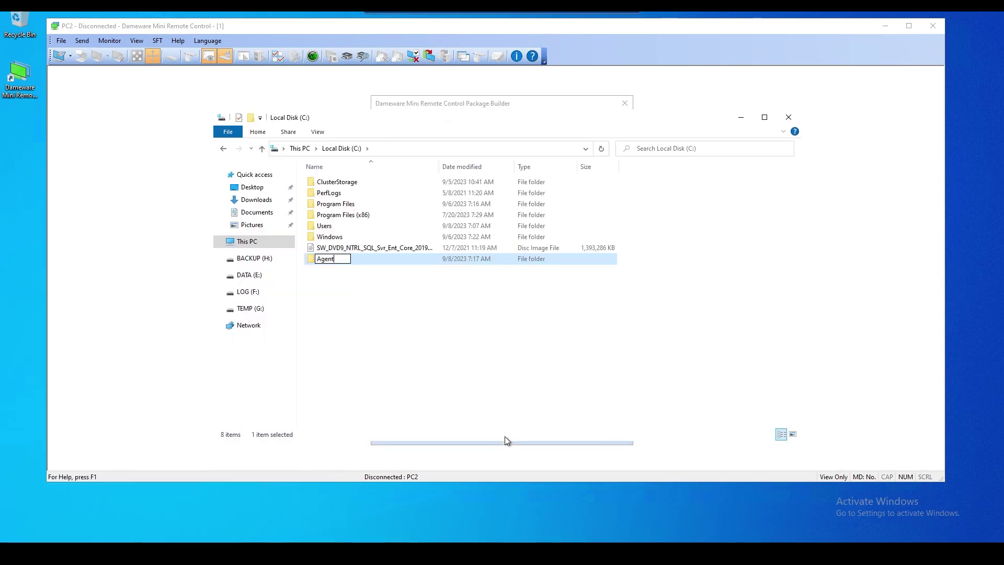
left_click(462, 371)
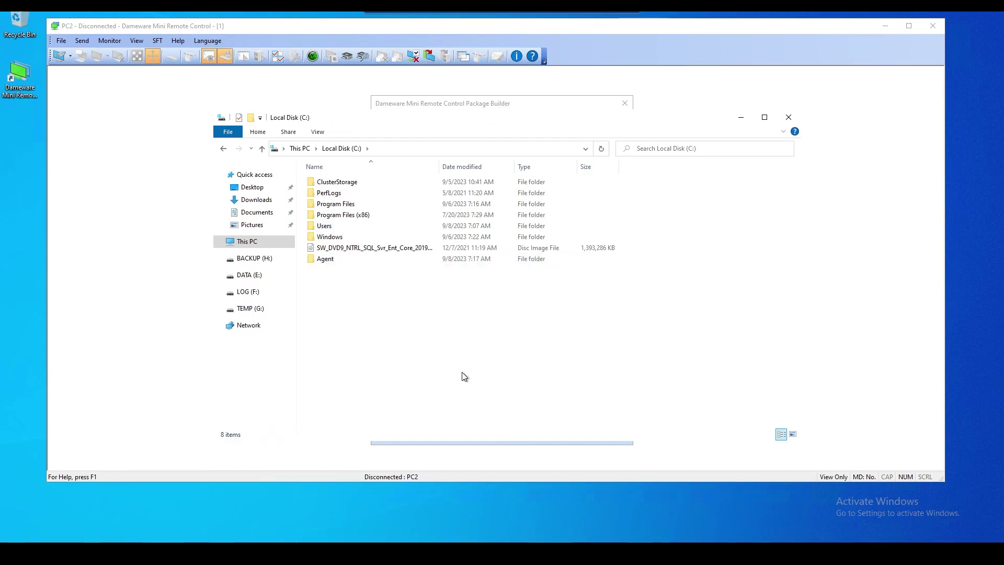
left_click(884, 25)
Set the Package Builder output folder to C:\Agent
left_click(741, 117)
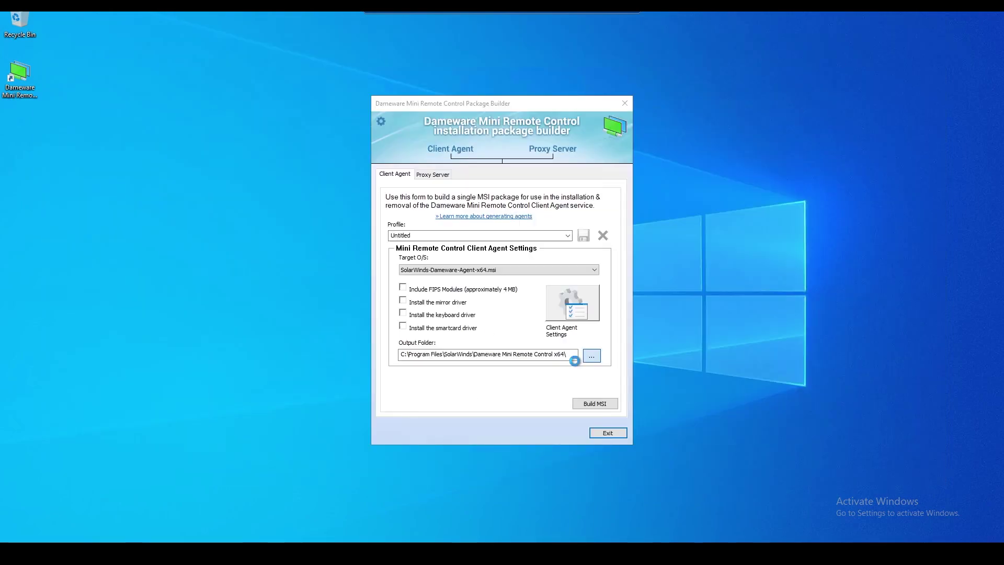
scroll(467, 281, "up", 10)
left_click(463, 233)
left_click(515, 357)
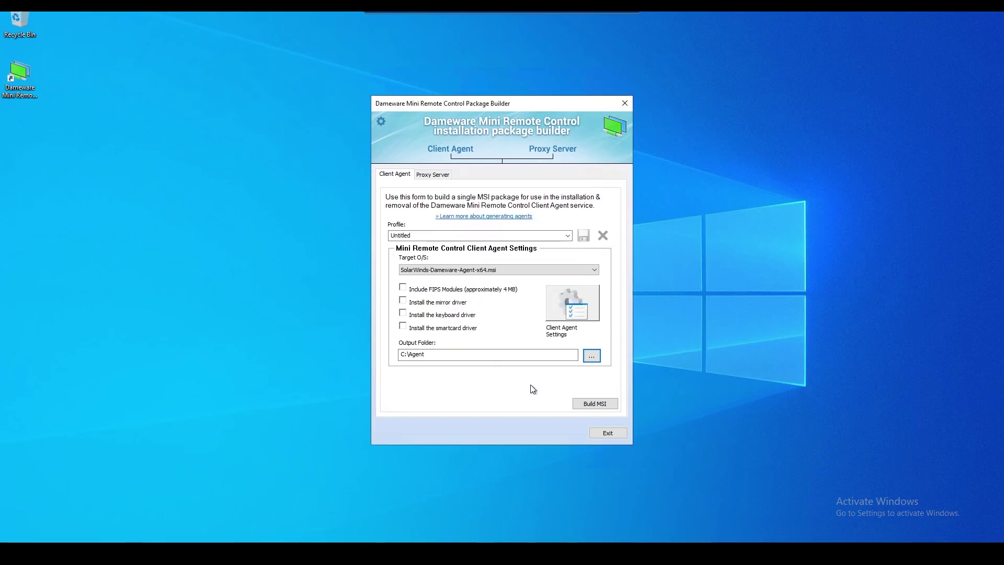
Keep the 64-bit target and build the client agent MSI
left_click(523, 268)
left_click(522, 268)
left_click(601, 405)
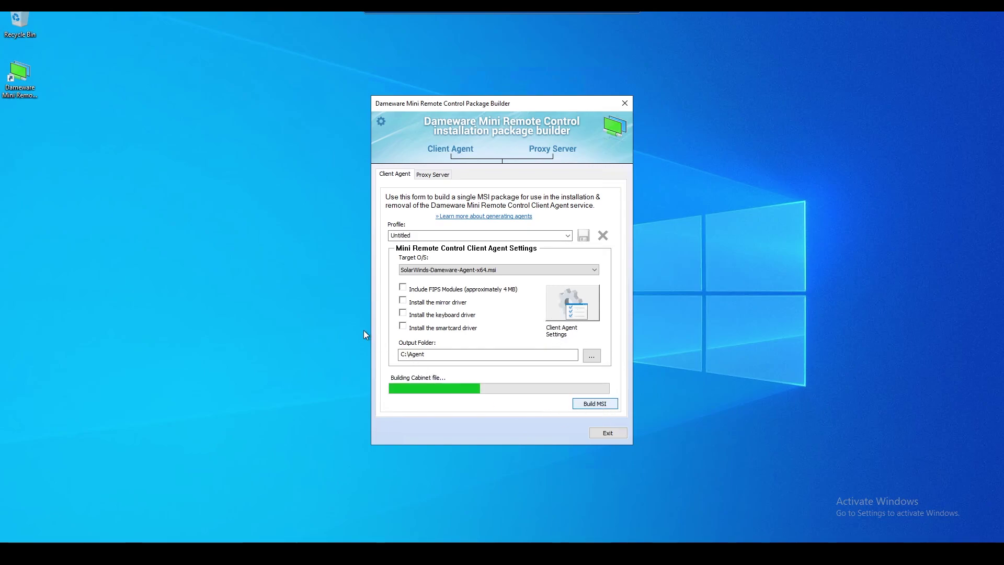